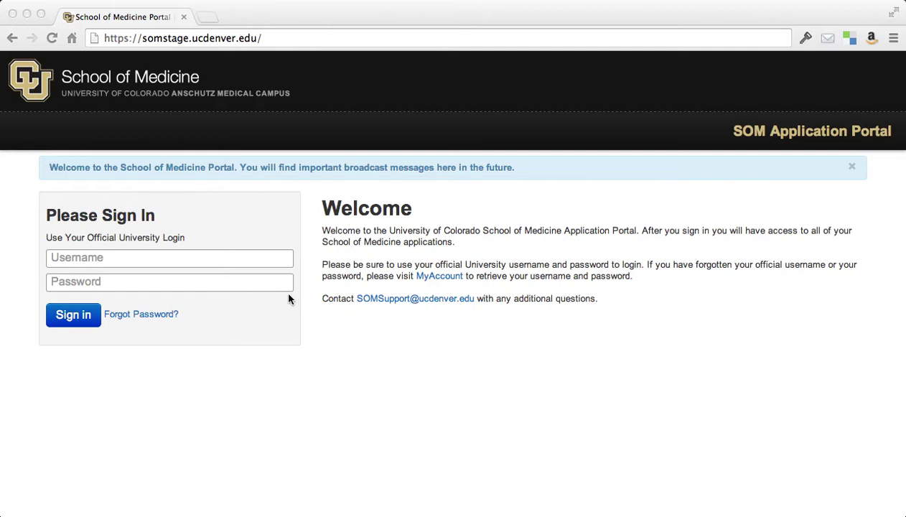
Step: Reload the somstage.ucdenver.edu portal sign-in page from the address bar
{"action": "left_click", "coordinate": [257, 255]}
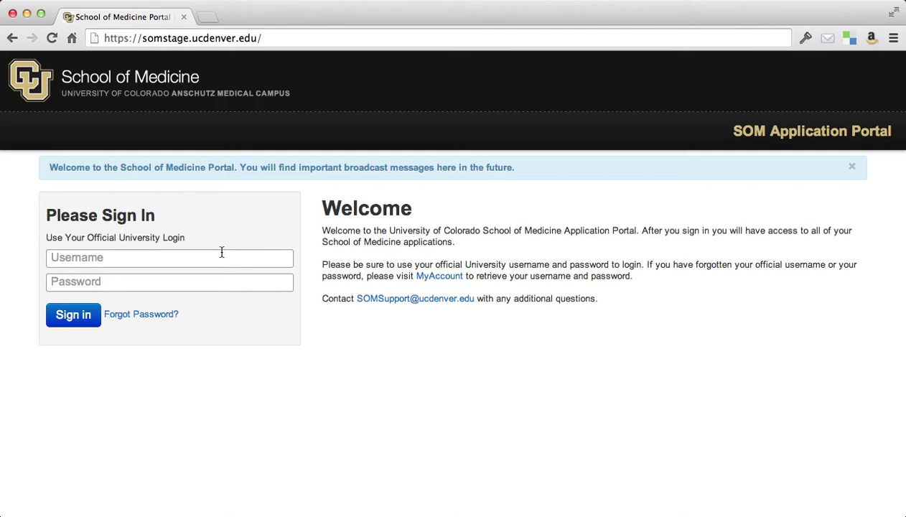
{"action": "left_click", "coordinate": [195, 40]}
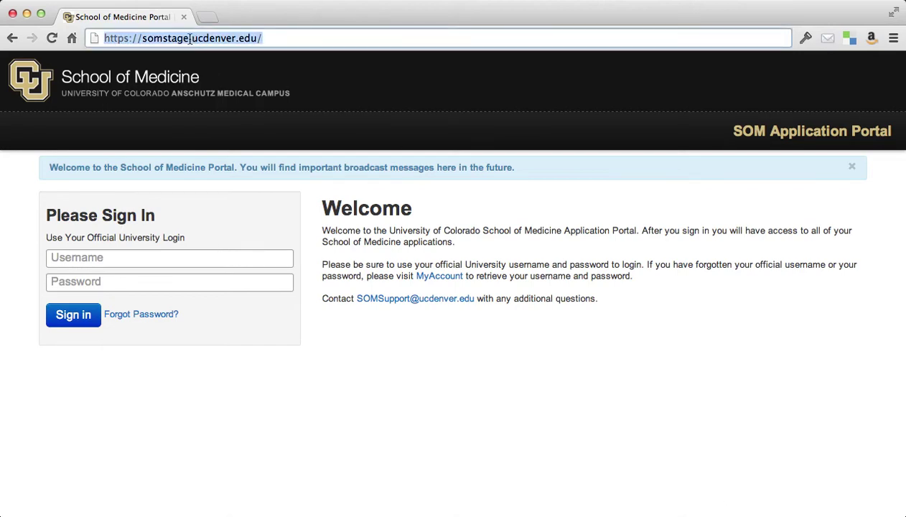
{"action": "left_click", "coordinate": [185, 39]}
{"action": "left_click_drag", "start_coordinate": [163, 40], "coordinate": [186, 40]}
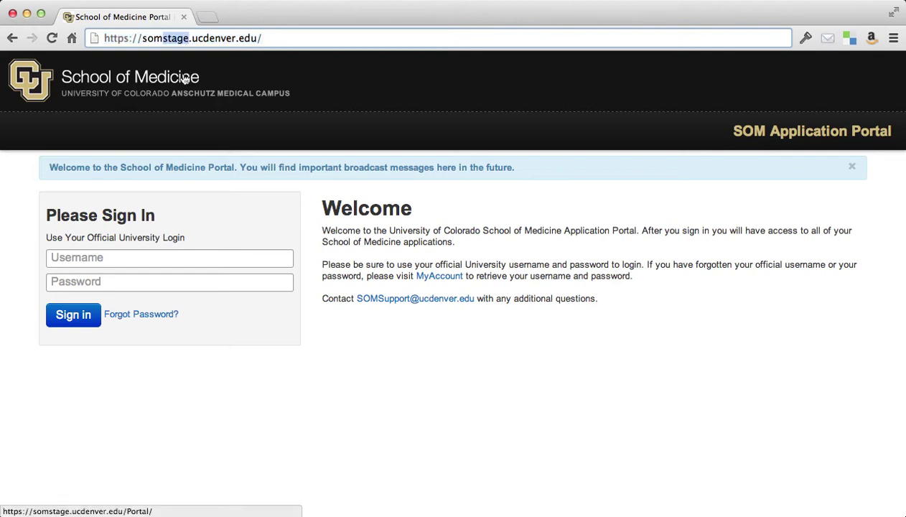
{"action": "key", "text": "BackSpace"}
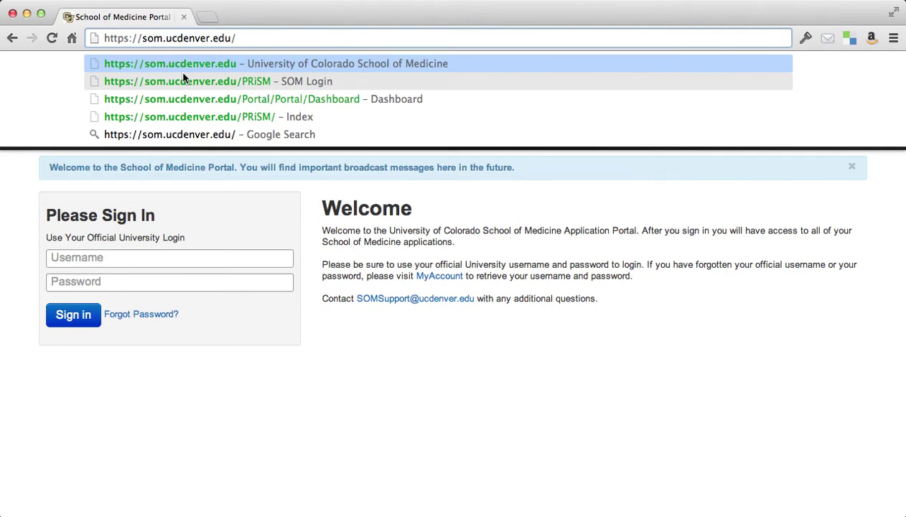
{"action": "key", "text": "super+z"}
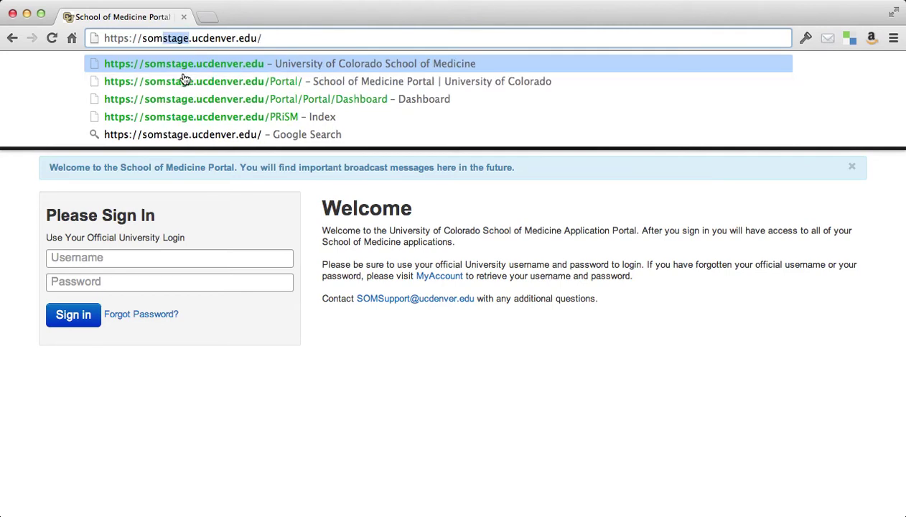
{"action": "key", "text": "End"}
{"action": "key", "text": "Return"}
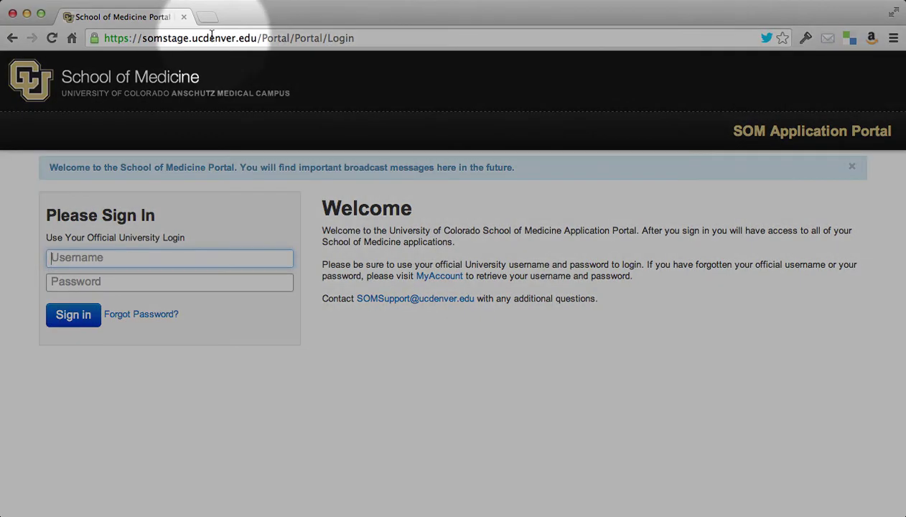
Step: Sign in with the university username and account password
{"action": "key", "text": "Tab"}
{"action": "type", "text": "••••••••••"}
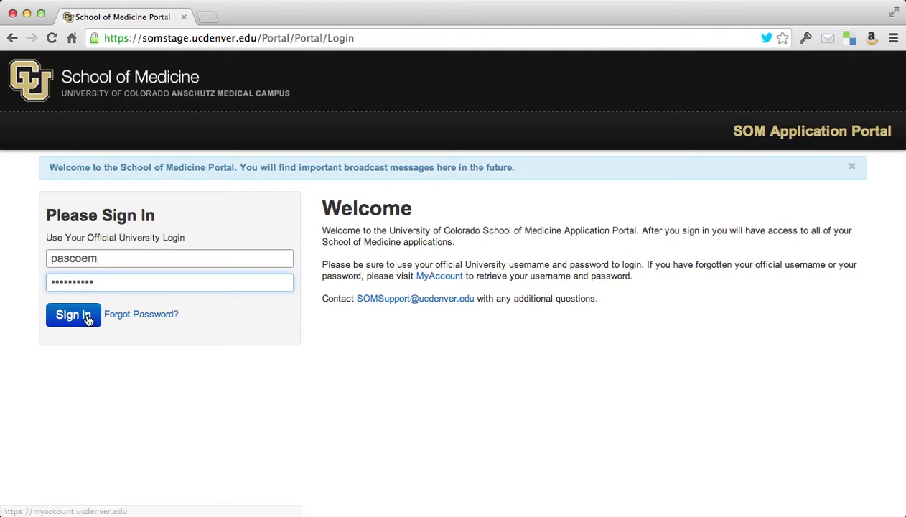
{"action": "left_click", "coordinate": [74, 314]}
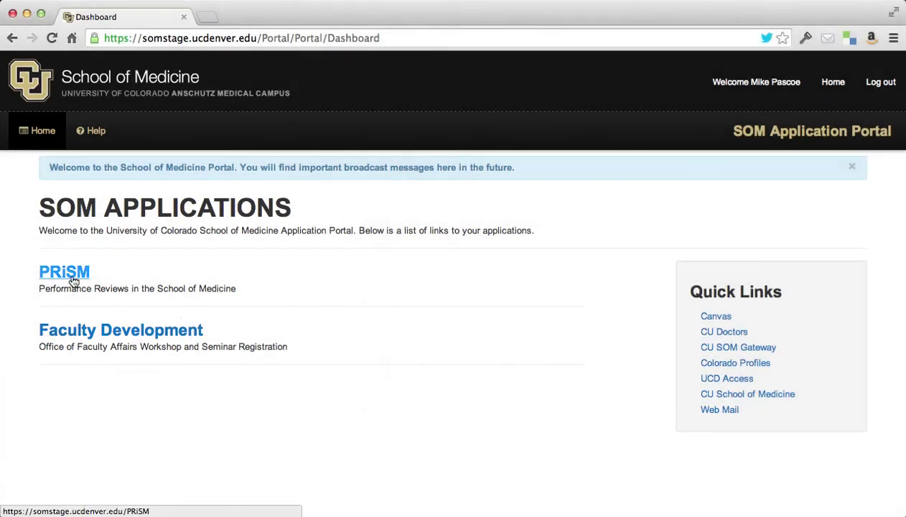
Step: Open the PRiSM application from the SOM Applications dashboard
{"action": "left_click", "coordinate": [73, 282]}
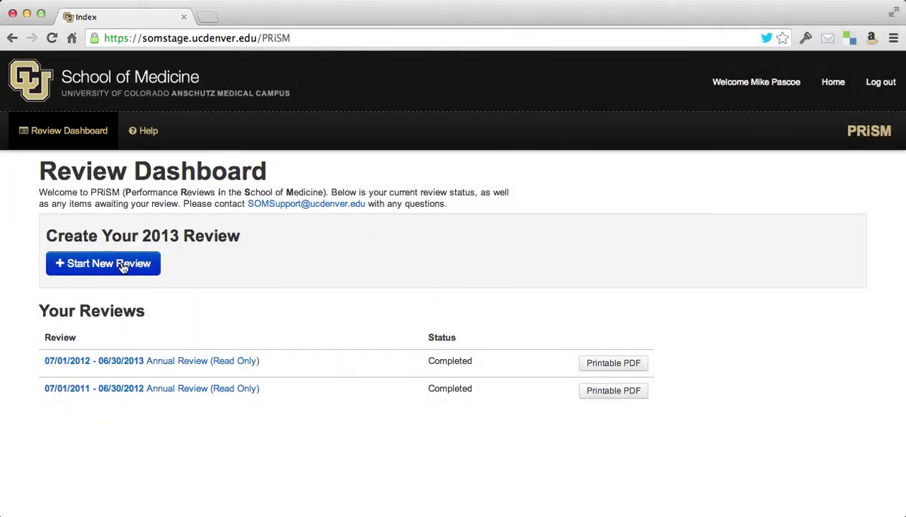
Step: Start a new 2013 review and confirm the listed reviewers and mentor
{"action": "left_click", "coordinate": [126, 264]}
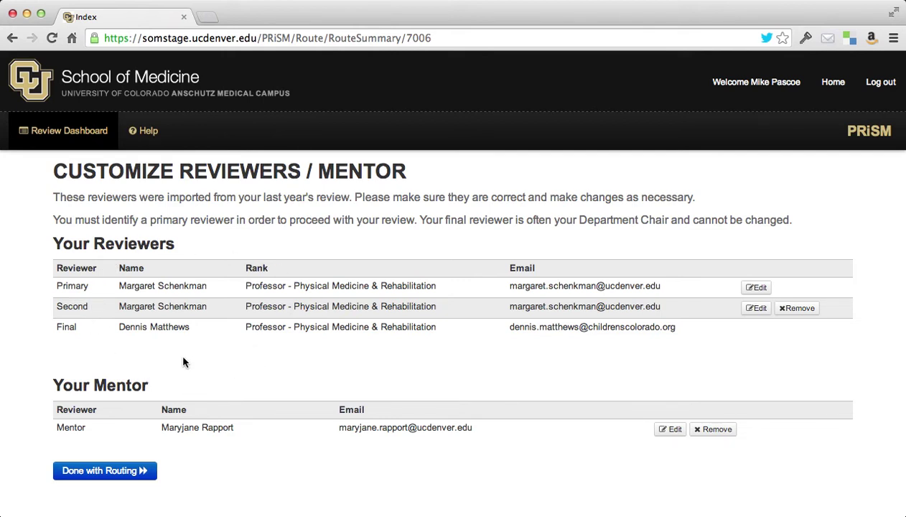
{"action": "left_click", "coordinate": [136, 471]}
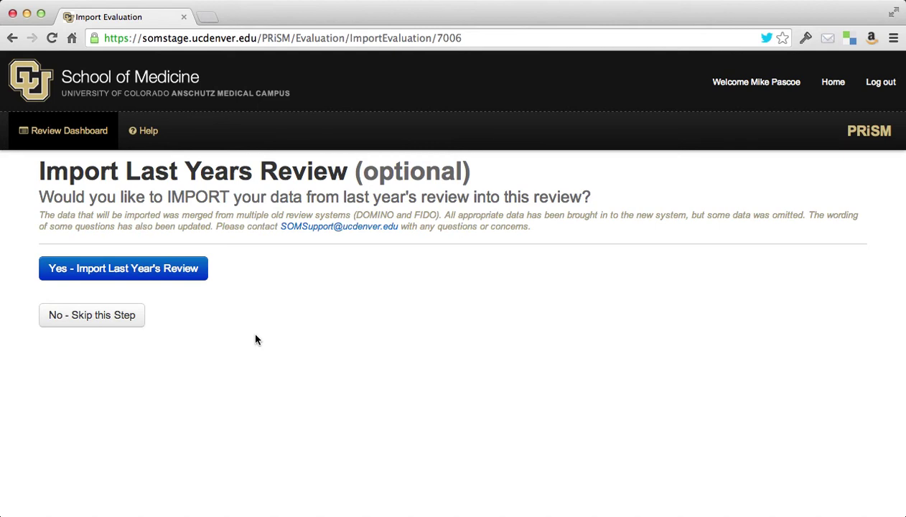
Step: Import last year's review, add Research and Scholarship, and continue to Teaching & Mentoring
{"action": "left_click", "coordinate": [179, 276]}
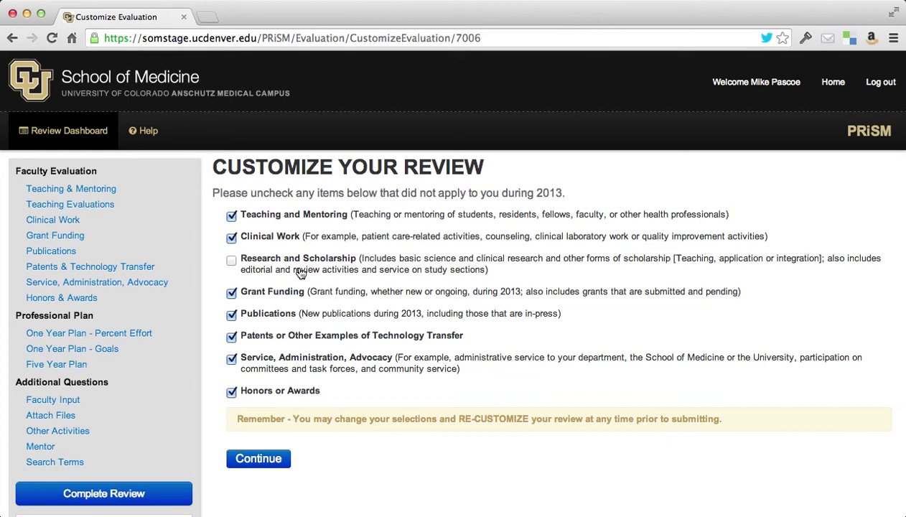
{"action": "left_click", "coordinate": [232, 261]}
{"action": "left_click", "coordinate": [265, 462]}
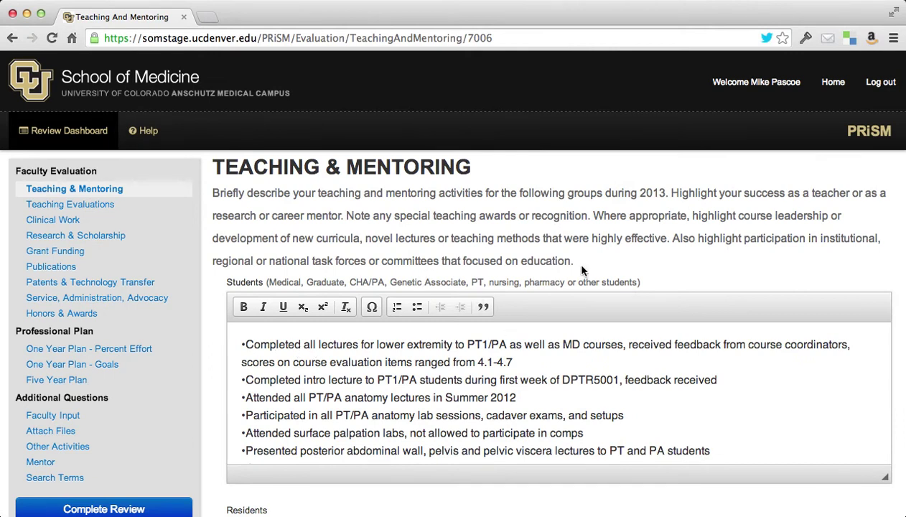
{"action": "scroll", "coordinate": [581, 268], "scroll_direction": "down", "scroll_amount": 1}
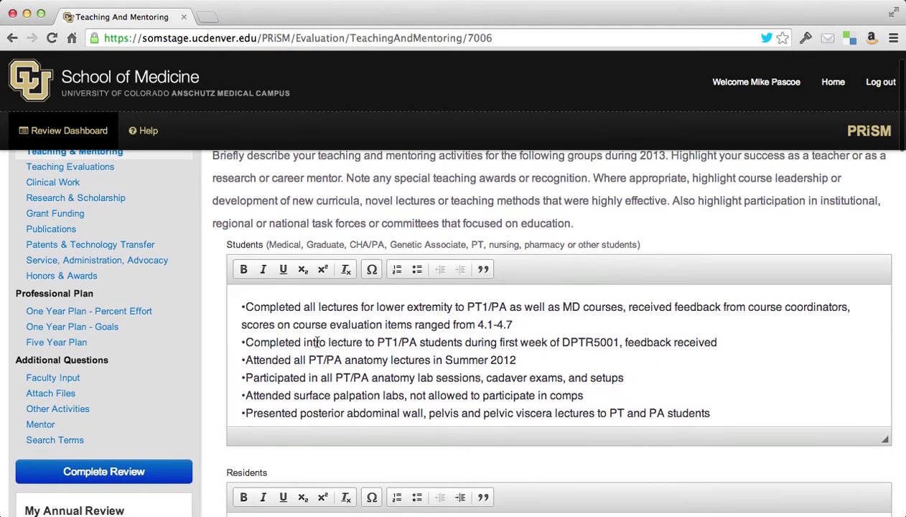
{"action": "scroll", "coordinate": [216, 351], "scroll_direction": "down", "scroll_amount": 1}
{"action": "scroll", "coordinate": [215, 352], "scroll_direction": "down", "scroll_amount": 1}
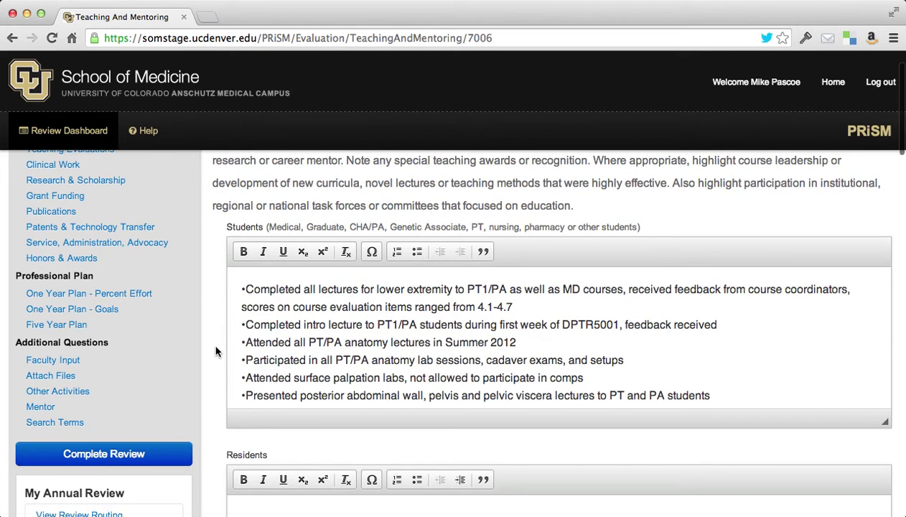
{"action": "scroll", "coordinate": [216, 351], "scroll_direction": "down", "scroll_amount": 2}
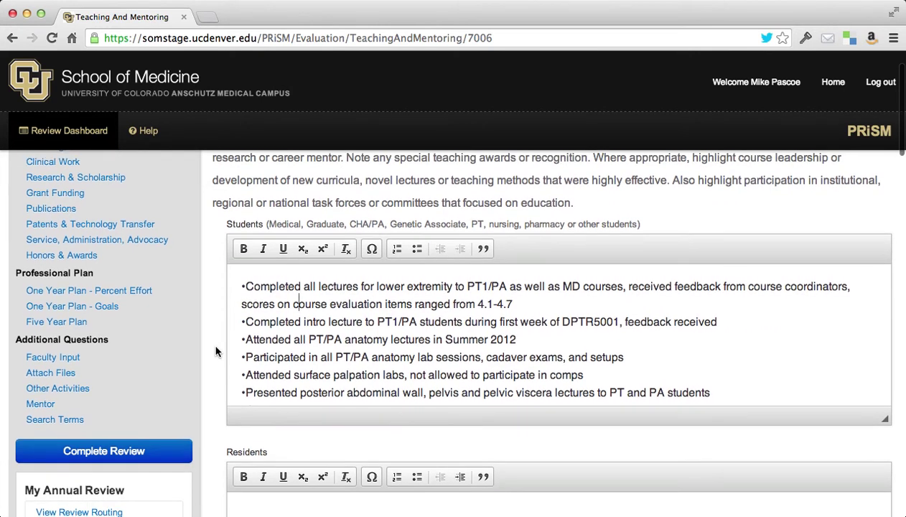
{"action": "scroll", "coordinate": [215, 352], "scroll_direction": "down", "scroll_amount": 4}
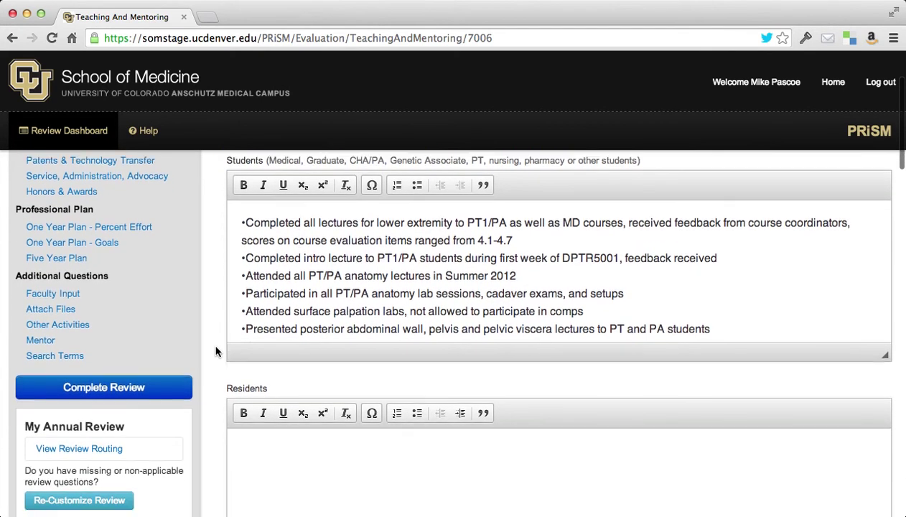
{"action": "scroll", "coordinate": [216, 351], "scroll_direction": "down", "scroll_amount": 9}
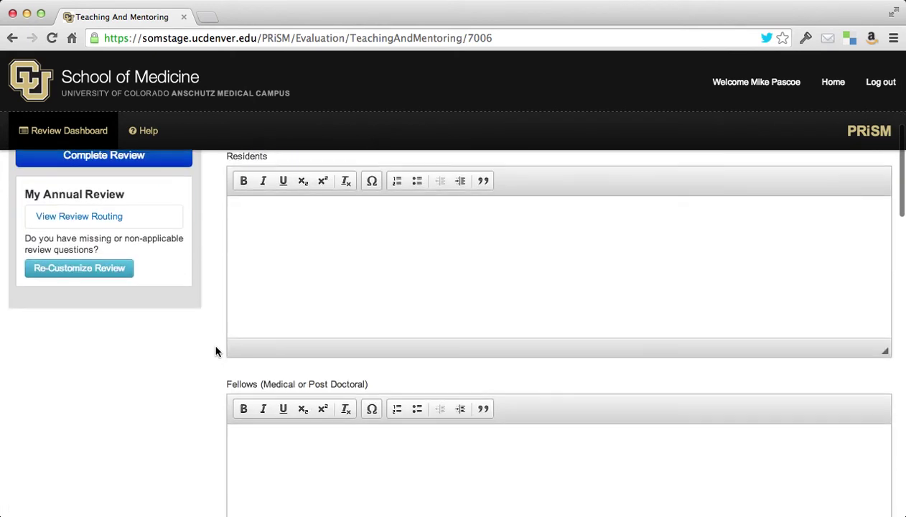
{"action": "left_click", "coordinate": [398, 238]}
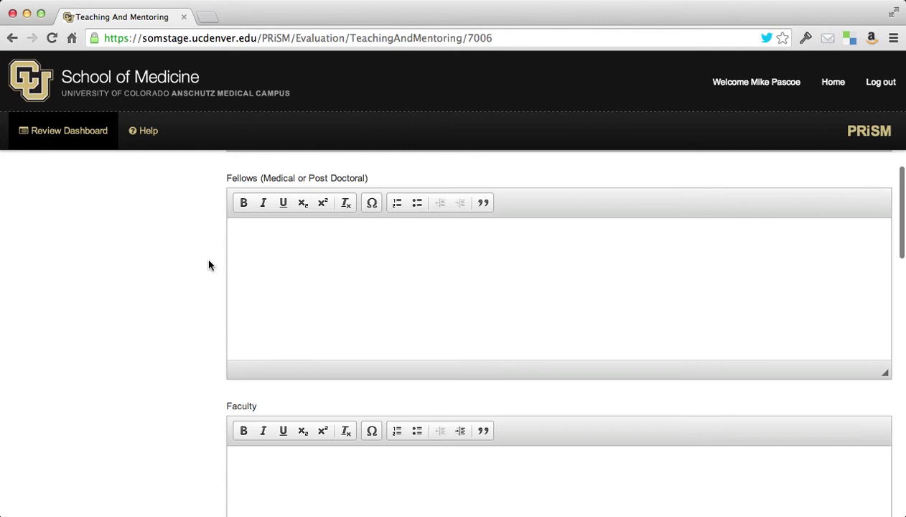
{"action": "scroll", "coordinate": [209, 265], "scroll_direction": "down", "scroll_amount": 3}
{"action": "scroll", "coordinate": [209, 265], "scroll_direction": "down", "scroll_amount": 13}
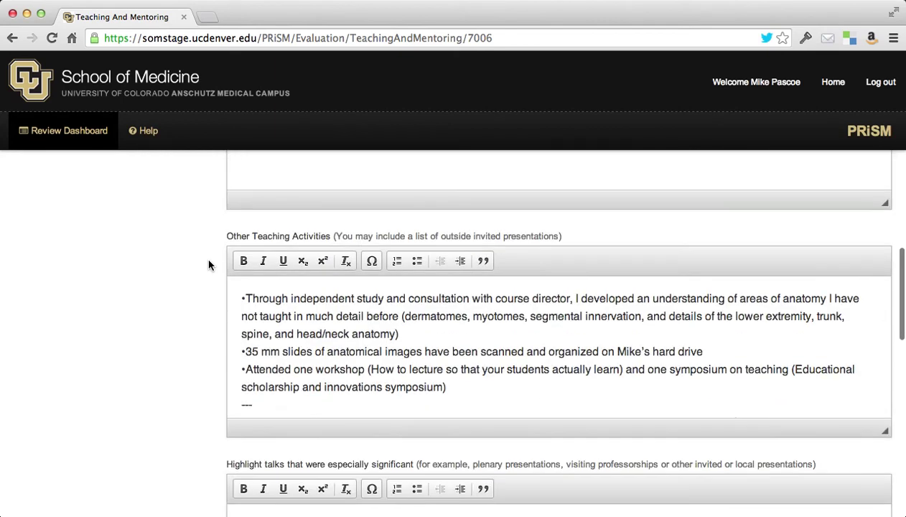
{"action": "scroll", "coordinate": [208, 265], "scroll_direction": "down", "scroll_amount": 1}
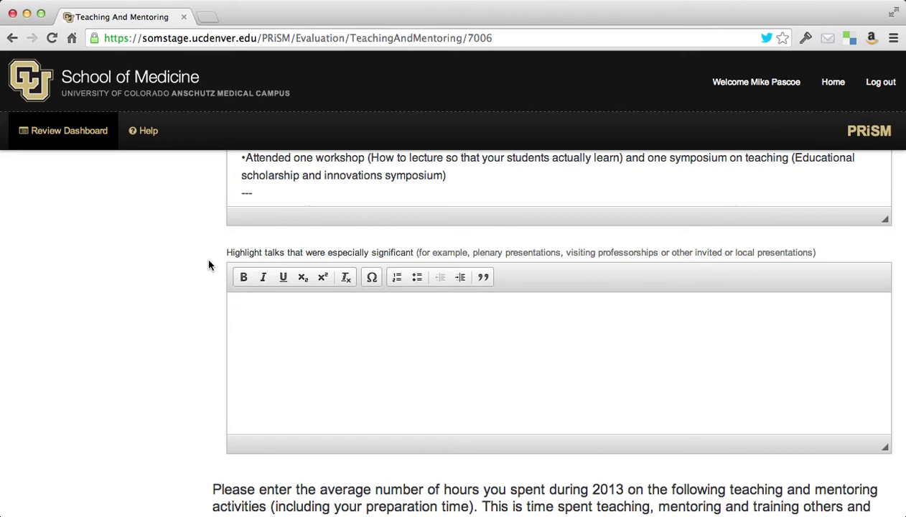
Step: Enter 'Text editing tools' in the Highlight talks box as a bold, italic bullet point
{"action": "left_click", "coordinate": [399, 334]}
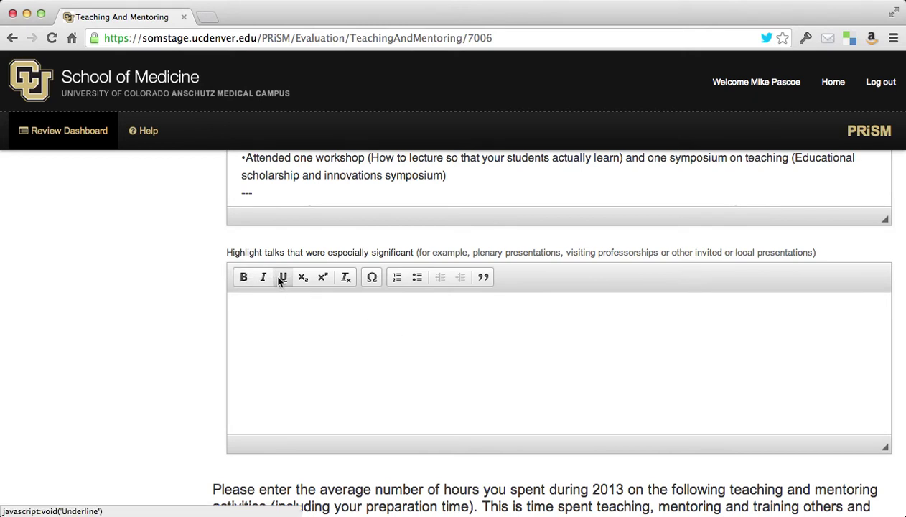
{"action": "type", "text": "Text editing tools"}
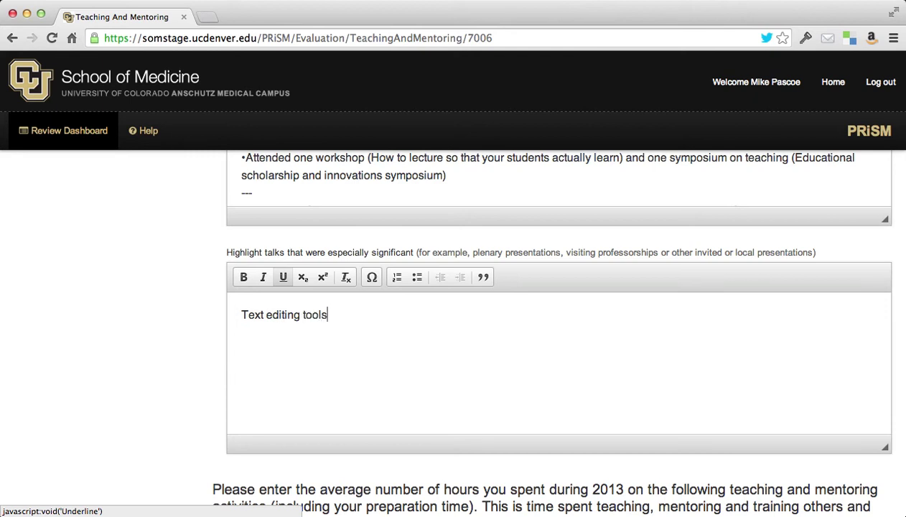
{"action": "key", "text": "super+a"}
{"action": "left_click", "coordinate": [245, 276]}
{"action": "left_click", "coordinate": [264, 277]}
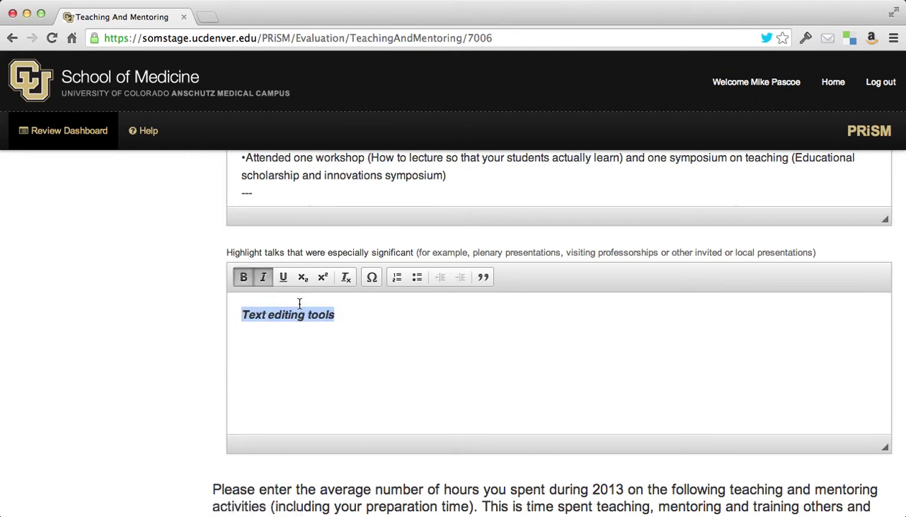
{"action": "left_click", "coordinate": [416, 277]}
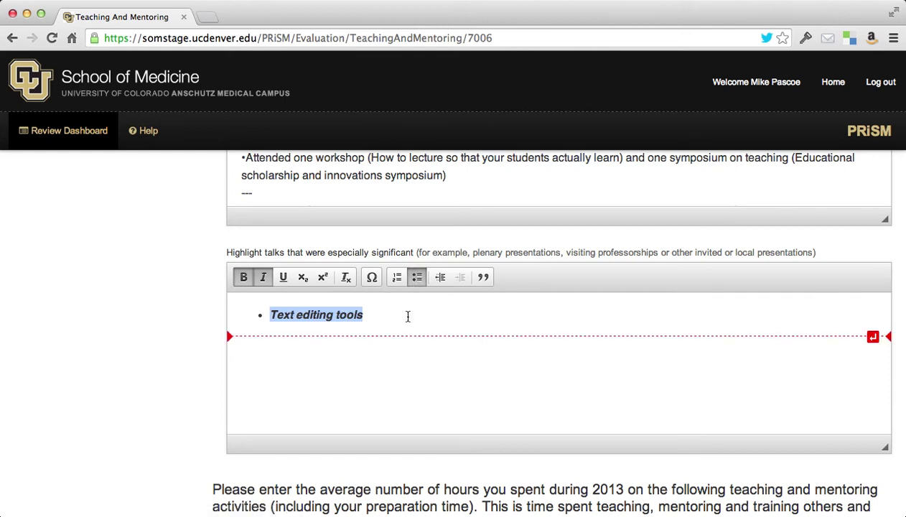
{"action": "scroll", "coordinate": [408, 316], "scroll_direction": "up", "scroll_amount": 15}
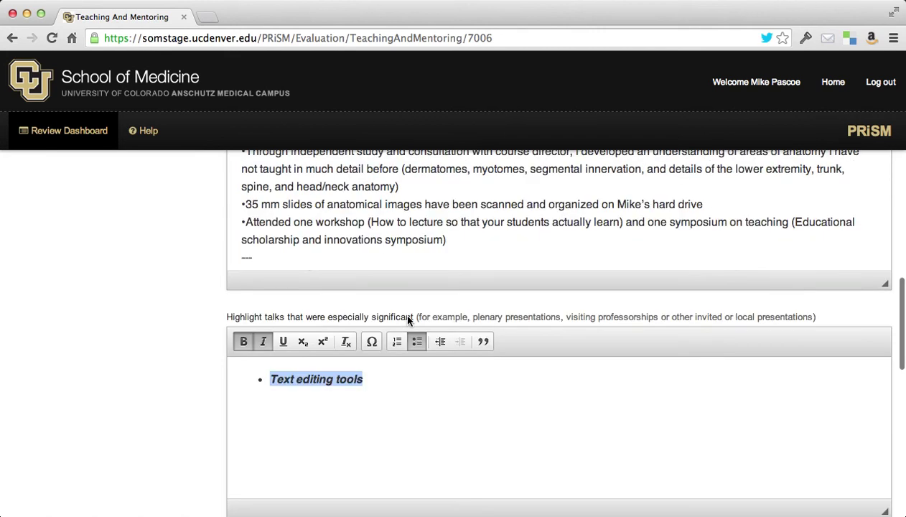
{"action": "scroll", "coordinate": [205, 271], "scroll_direction": "up", "scroll_amount": 5}
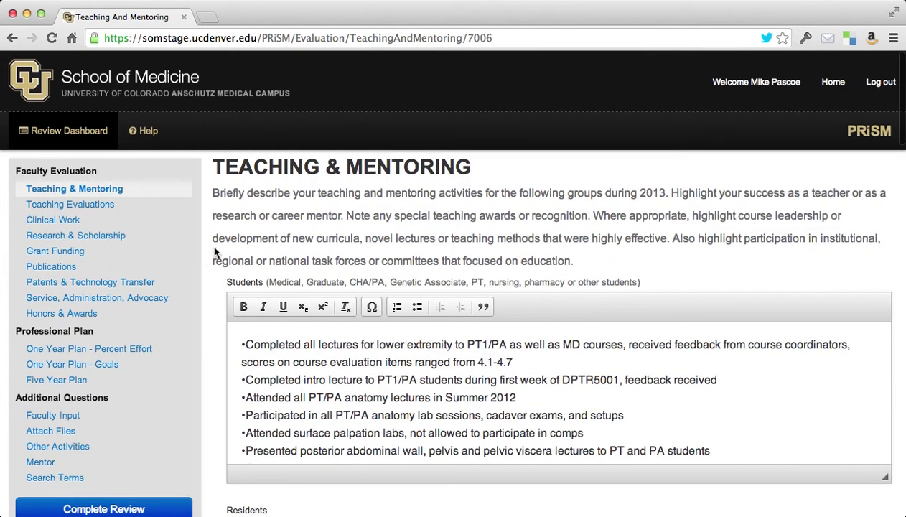
Step: Review the Teaching Evaluations and Clinical Work sections
{"action": "left_click", "coordinate": [103, 205]}
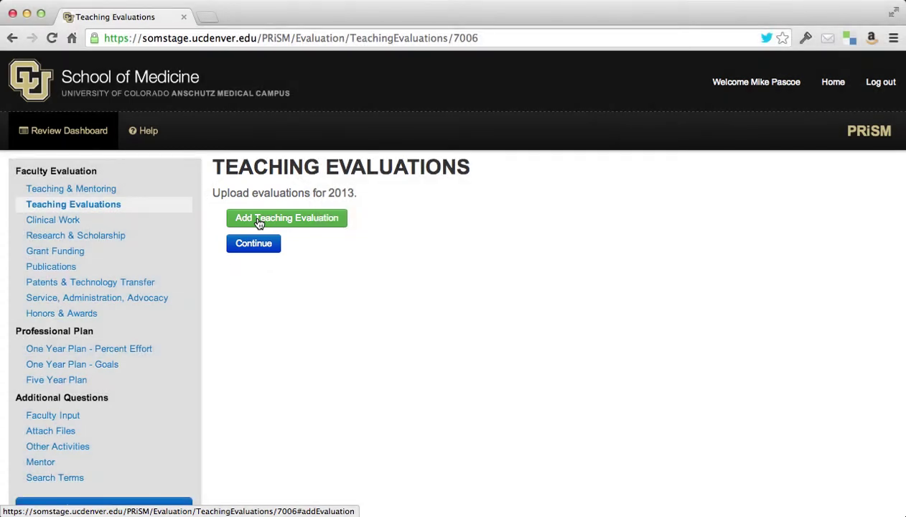
{"action": "left_click", "coordinate": [79, 219]}
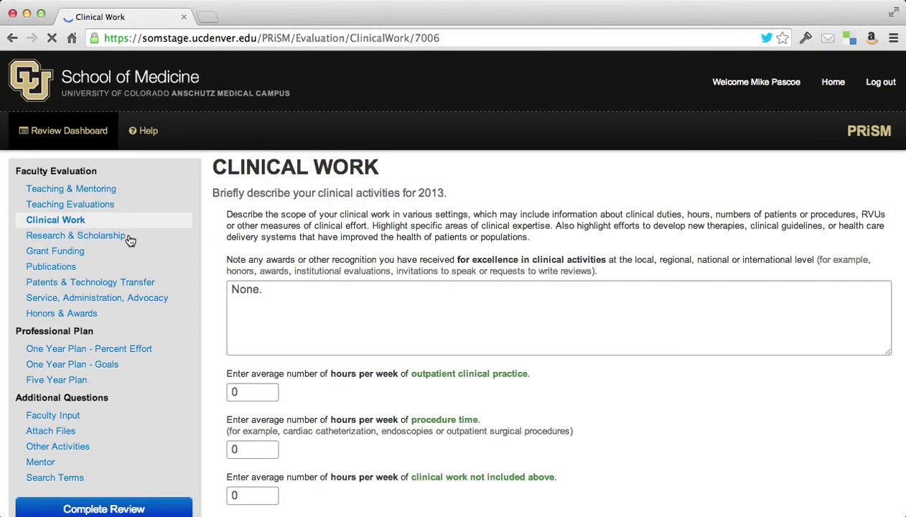
{"action": "scroll", "coordinate": [133, 262], "scroll_direction": "down", "scroll_amount": 1}
{"action": "scroll", "coordinate": [135, 260], "scroll_direction": "down", "scroll_amount": 1}
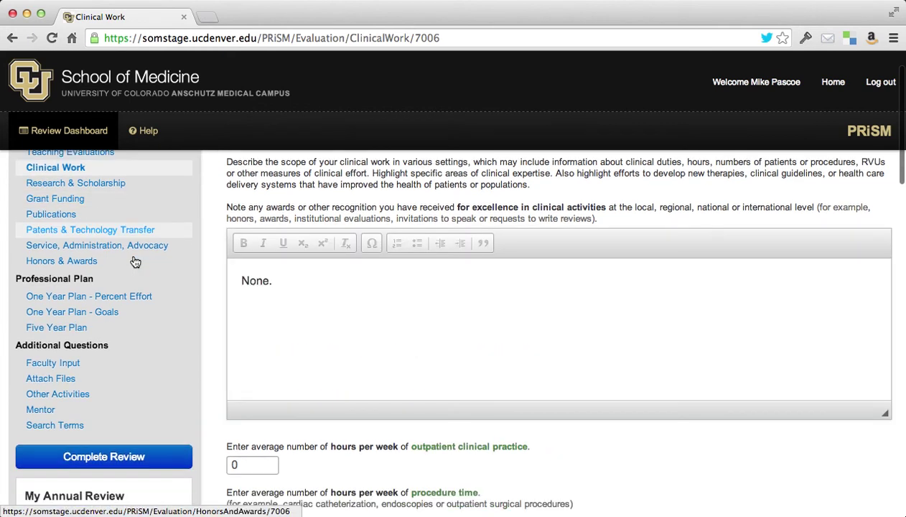
Step: Review the One Year Plan - Percent Effort section, then the Faculty Input answers
{"action": "left_click", "coordinate": [93, 301]}
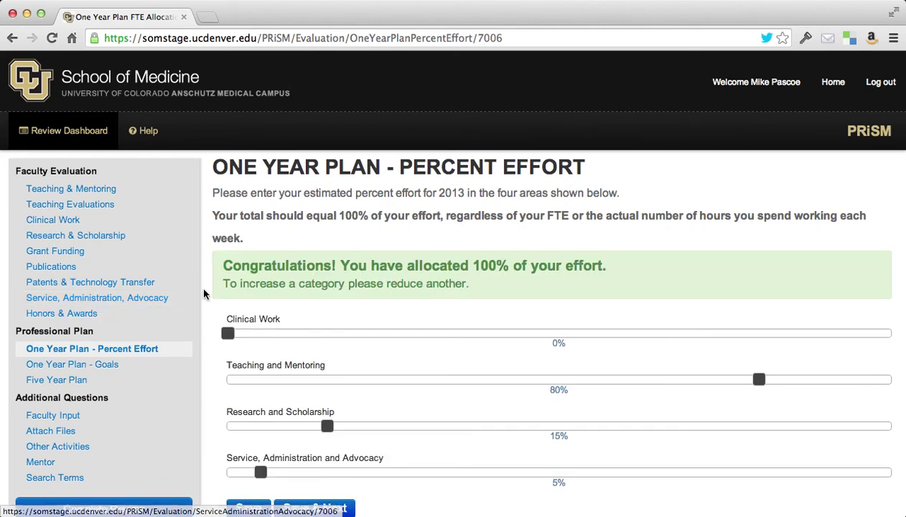
{"action": "scroll", "coordinate": [204, 293], "scroll_direction": "down", "scroll_amount": 1}
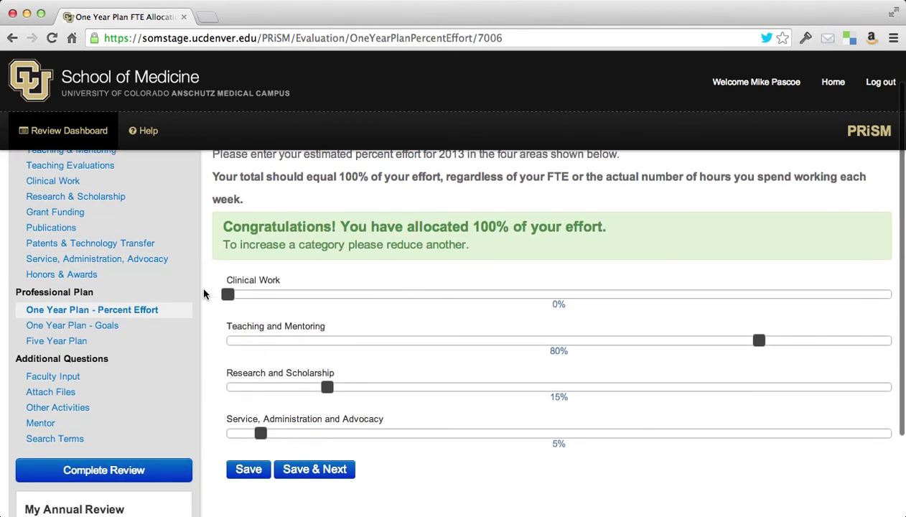
{"action": "scroll", "coordinate": [203, 294], "scroll_direction": "down", "scroll_amount": 1}
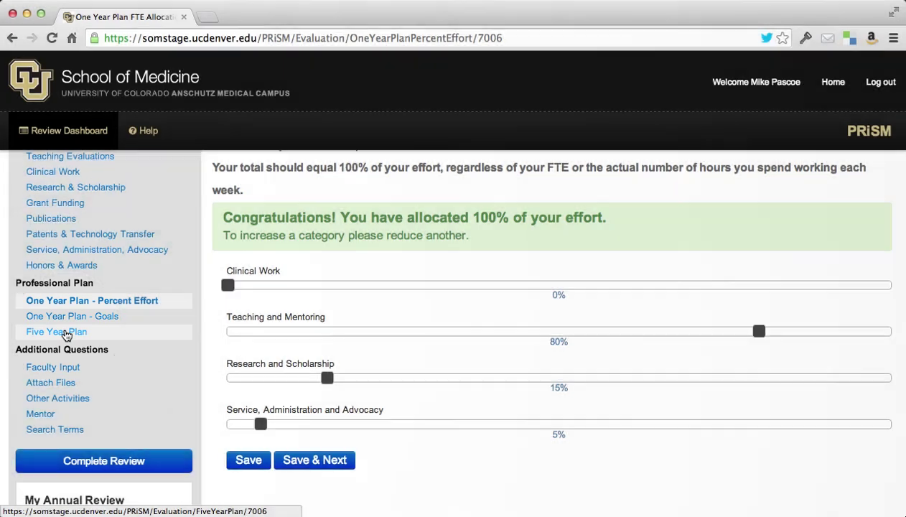
{"action": "scroll", "coordinate": [102, 336], "scroll_direction": "down", "scroll_amount": 2}
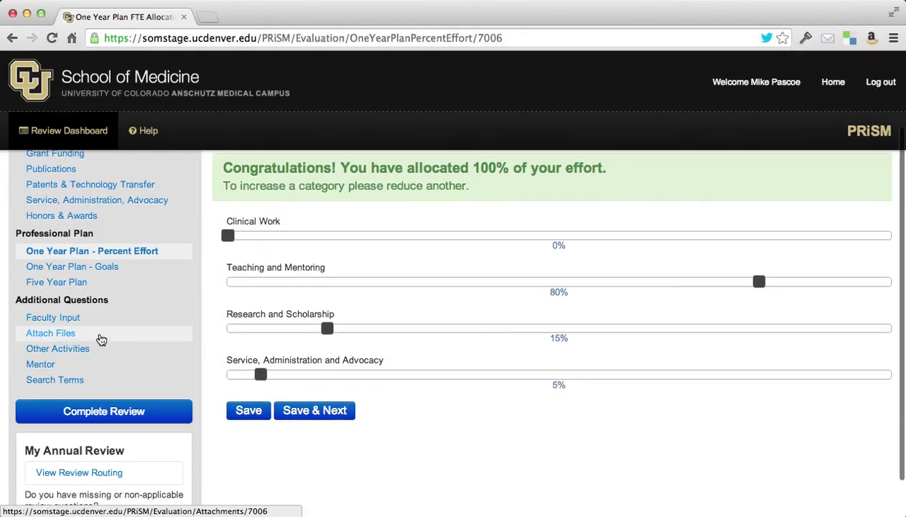
{"action": "left_click", "coordinate": [71, 320]}
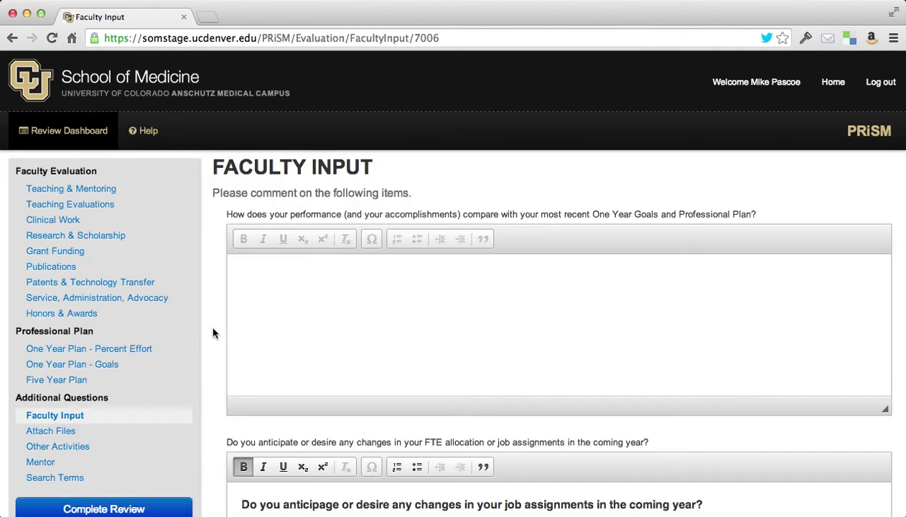
{"action": "scroll", "coordinate": [212, 332], "scroll_direction": "down", "scroll_amount": 4}
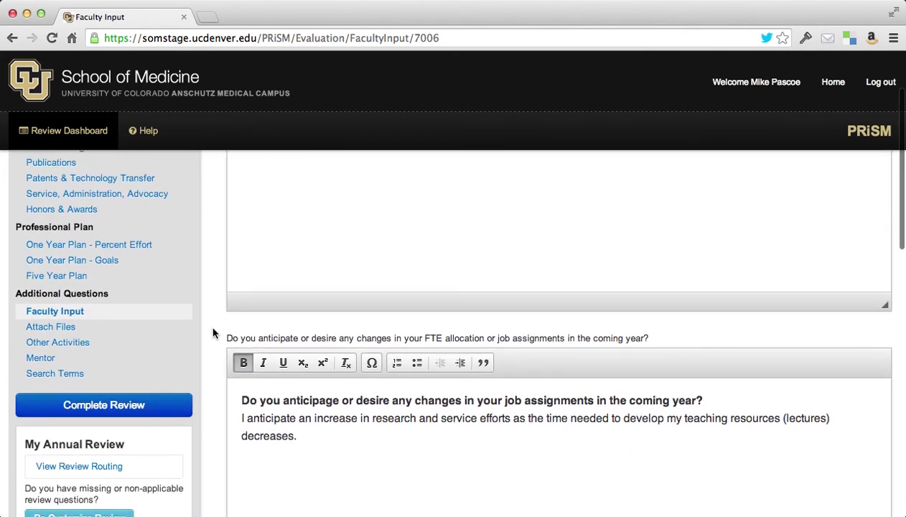
{"action": "scroll", "coordinate": [213, 333], "scroll_direction": "down", "scroll_amount": 4}
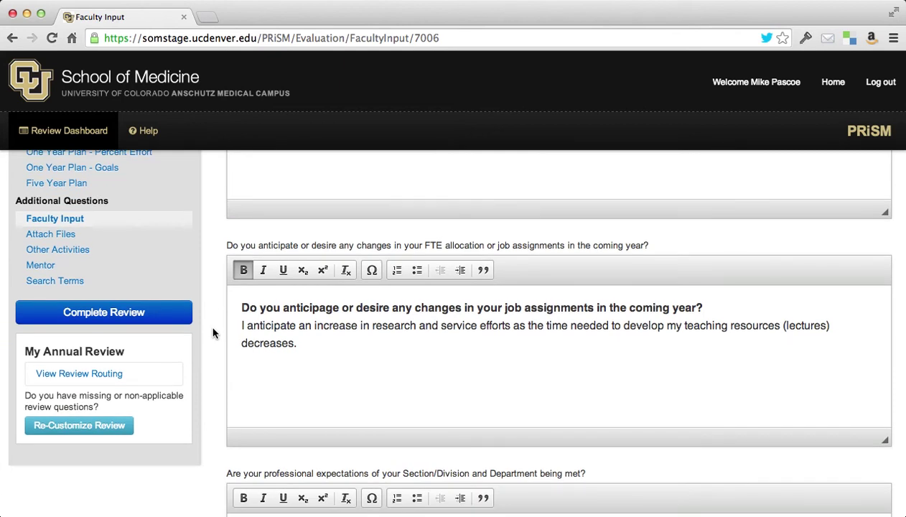
Step: Check the Mentor section showing 0 mentor meetings for 2013, then complete the review
{"action": "left_click", "coordinate": [51, 267]}
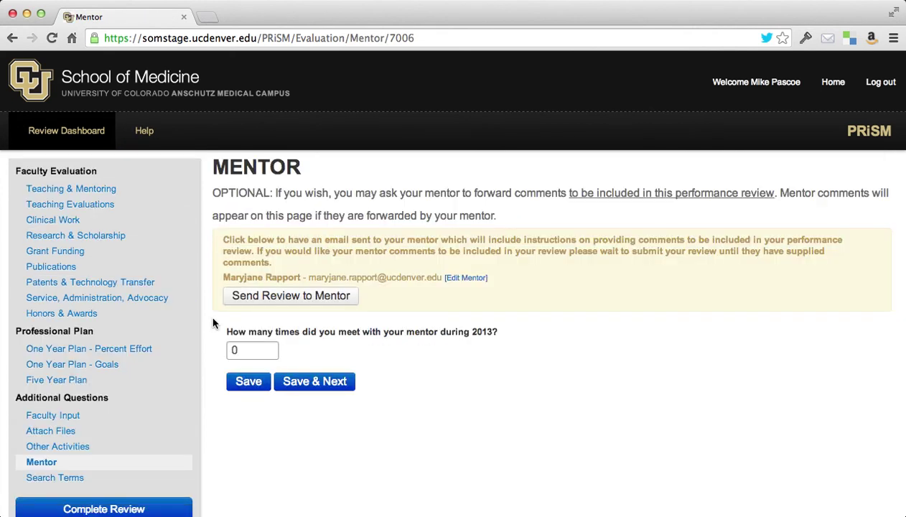
{"action": "scroll", "coordinate": [213, 323], "scroll_direction": "down", "scroll_amount": 1}
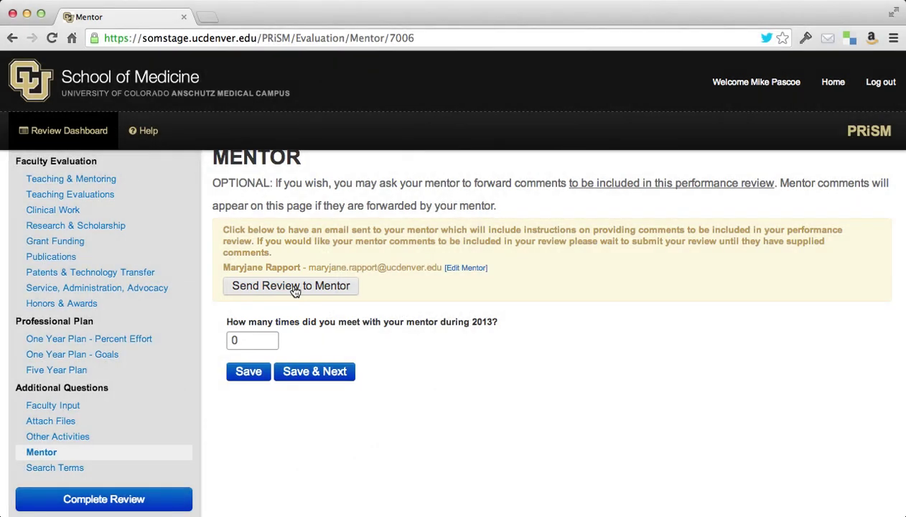
{"action": "scroll", "coordinate": [457, 267], "scroll_direction": "down", "scroll_amount": 1}
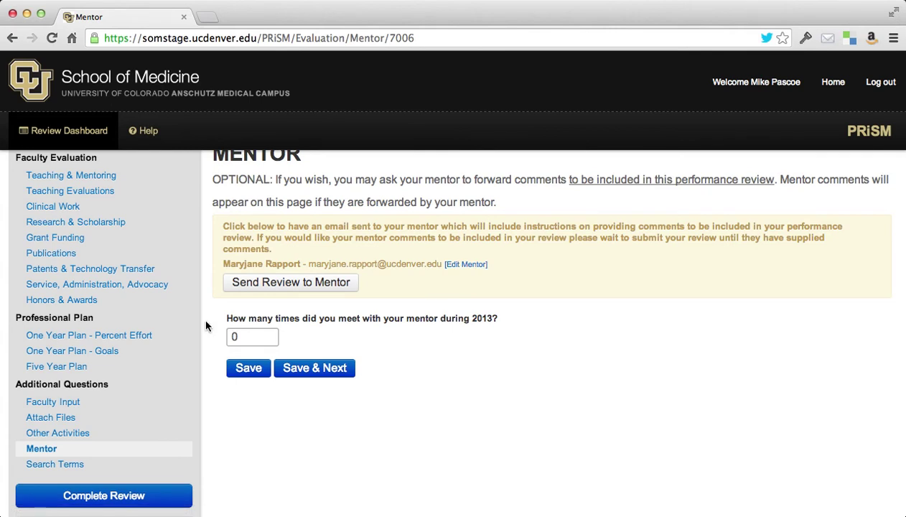
{"action": "scroll", "coordinate": [205, 323], "scroll_direction": "down", "scroll_amount": 3}
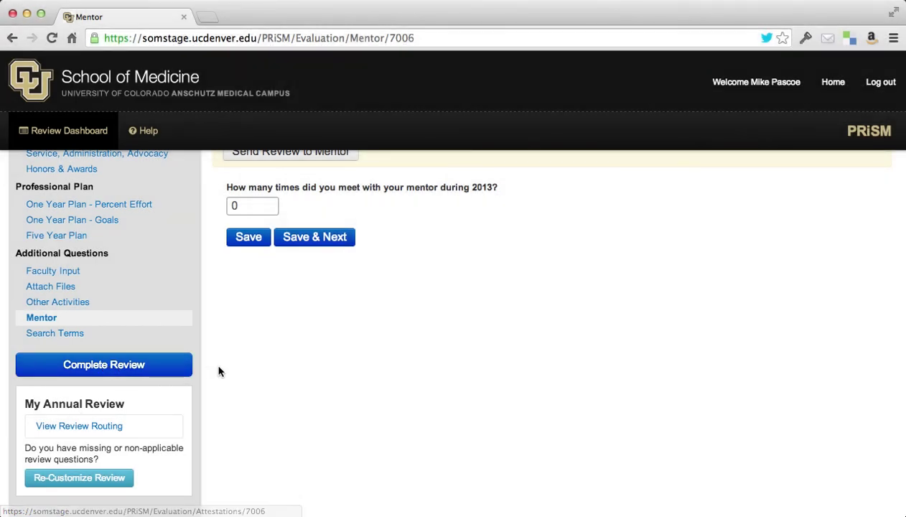
{"action": "scroll", "coordinate": [219, 371], "scroll_direction": "up", "scroll_amount": 3}
{"action": "scroll", "coordinate": [219, 371], "scroll_direction": "down", "scroll_amount": 3}
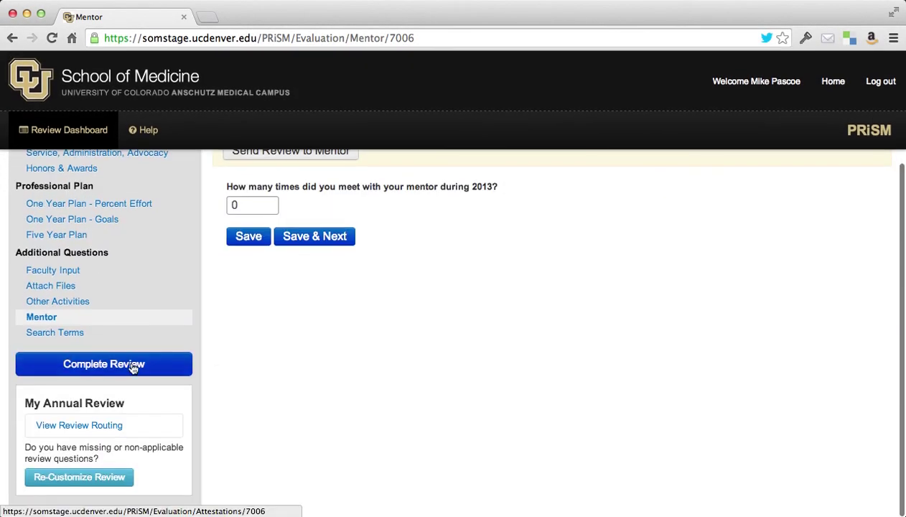
{"action": "left_click", "coordinate": [132, 368]}
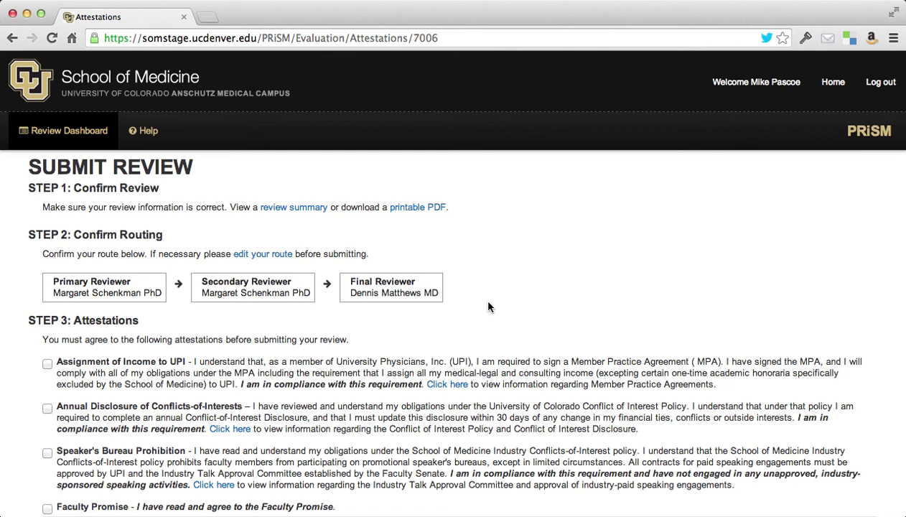
Step: Tick the UPI income, Conflicts-of-Interests disclosure and Speaker's Bureau attestations
{"action": "scroll", "coordinate": [488, 307], "scroll_direction": "down", "scroll_amount": 2}
{"action": "scroll", "coordinate": [489, 308], "scroll_direction": "up", "scroll_amount": 2}
{"action": "scroll", "coordinate": [488, 307], "scroll_direction": "down", "scroll_amount": 2}
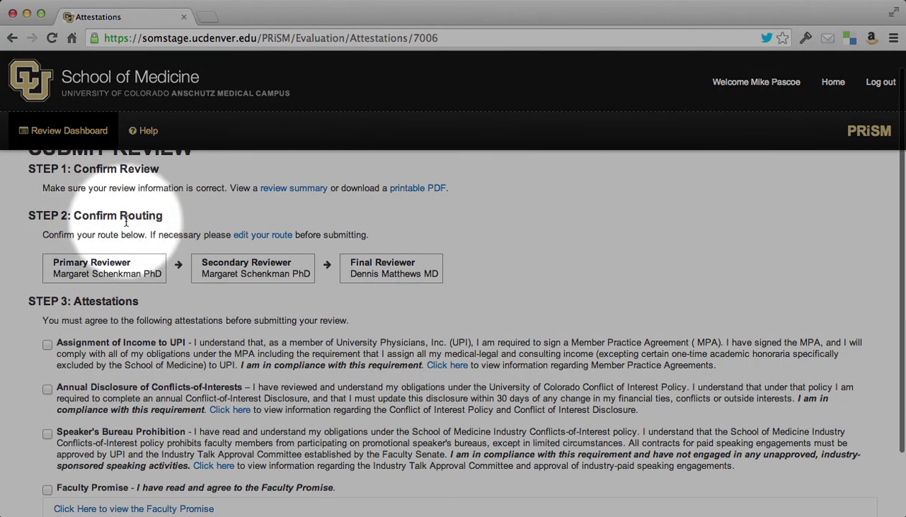
{"action": "scroll", "coordinate": [126, 217], "scroll_direction": "down", "scroll_amount": 1}
{"action": "scroll", "coordinate": [128, 221], "scroll_direction": "down", "scroll_amount": 5}
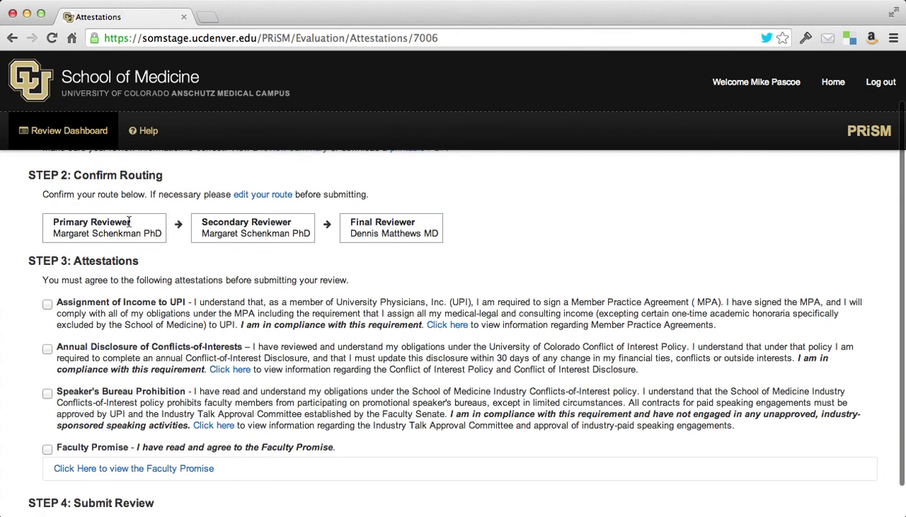
{"action": "left_click", "coordinate": [49, 266]}
{"action": "left_click", "coordinate": [48, 312]}
{"action": "left_click", "coordinate": [47, 356]}
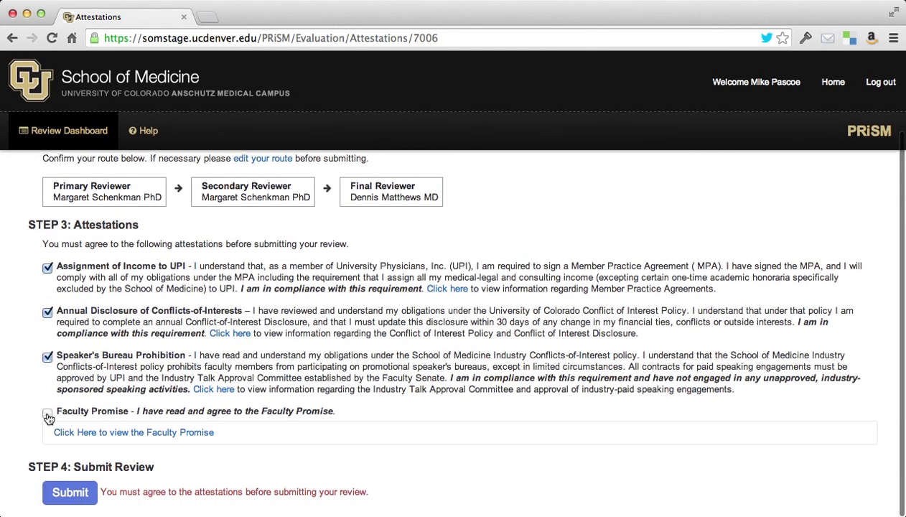